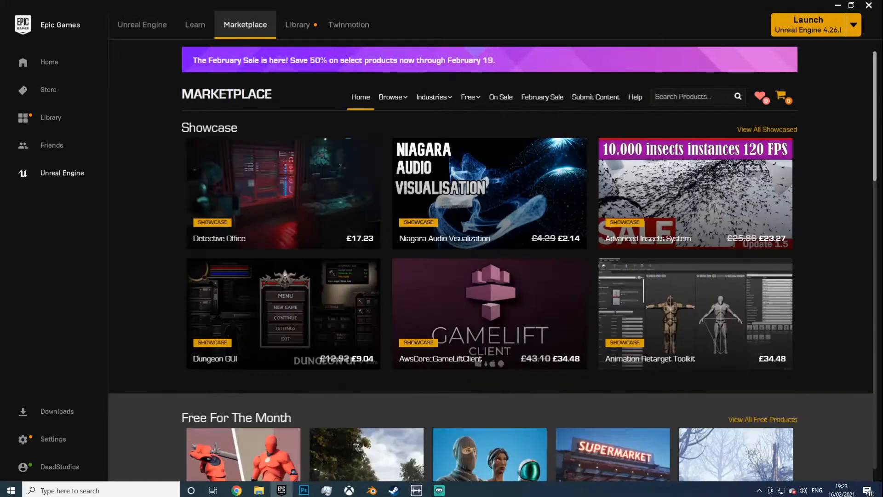
Search the Marketplace for "Meta", then follow the external link on the MetaHumans product page
click(690, 97)
text(Meta)
key(Return)
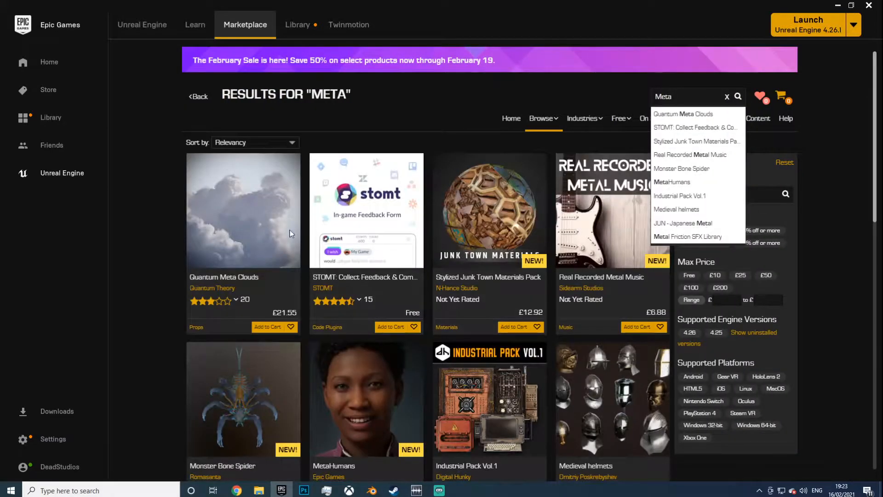
mouse_move(337, 302)
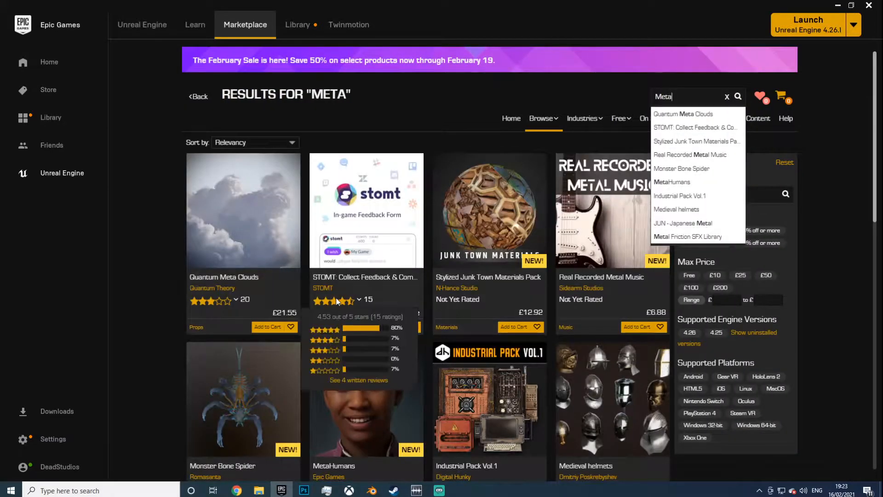
scroll(337, 302, down, 3)
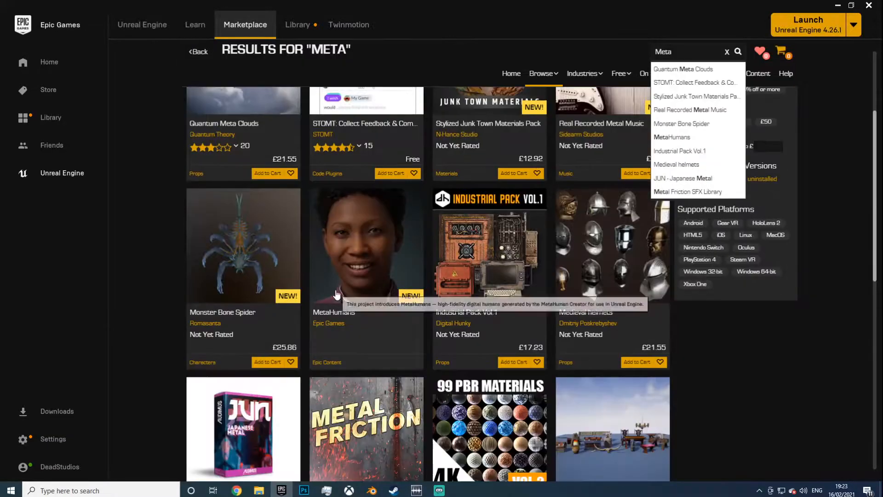
click(351, 270)
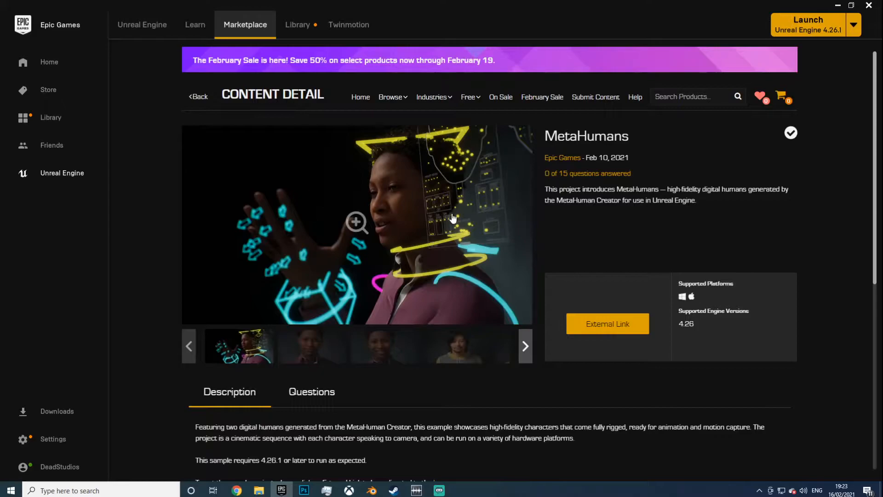
click(605, 323)
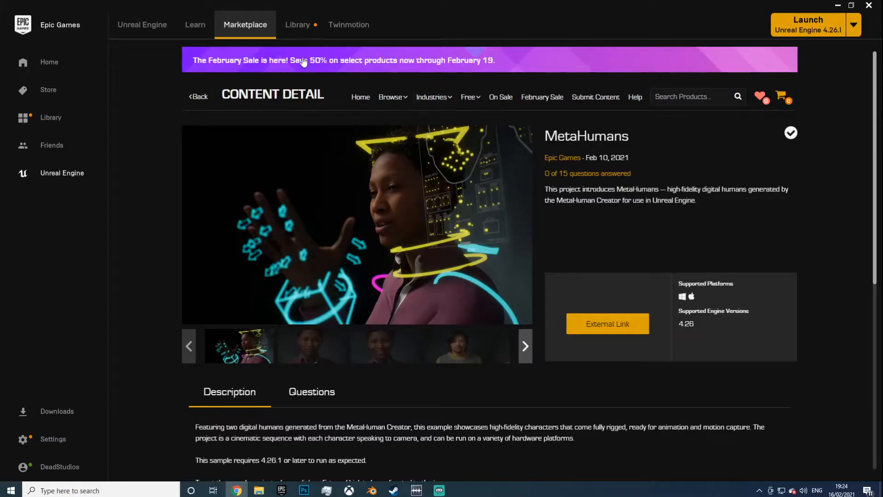
Go to the Unreal Engine library and set the Vault's category filter to All
click(299, 26)
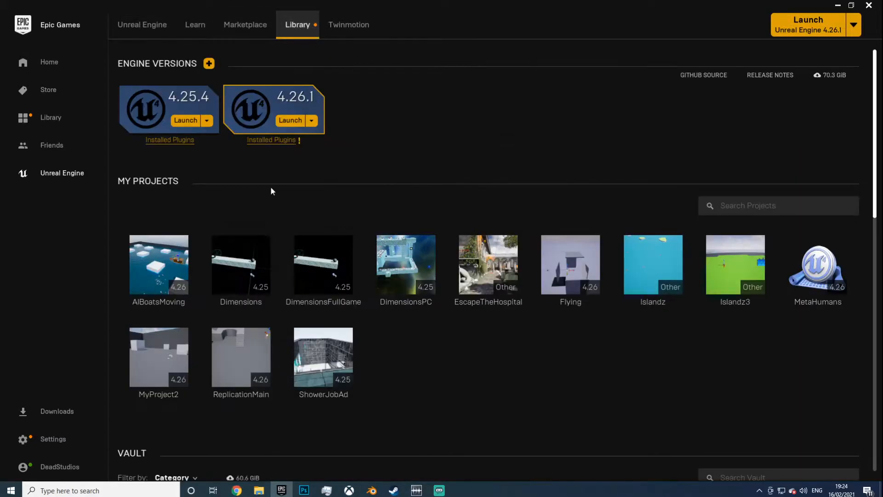
scroll(256, 193, down, 4)
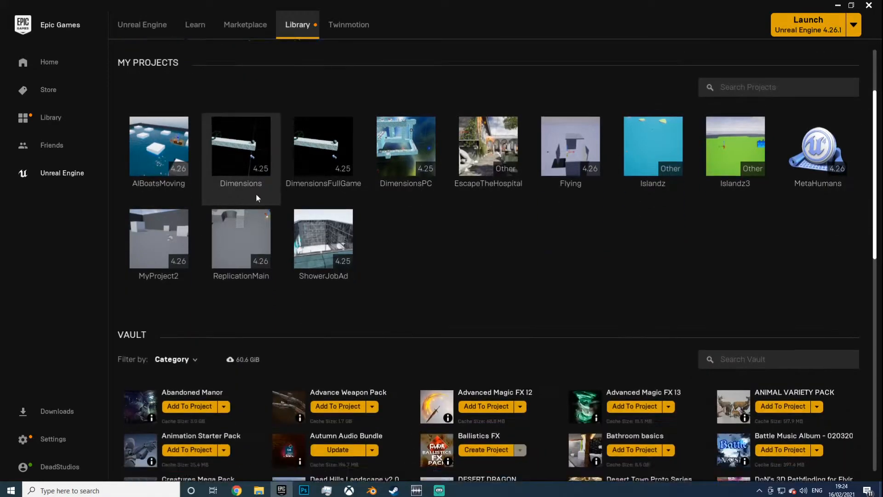
scroll(347, 301, down, 4)
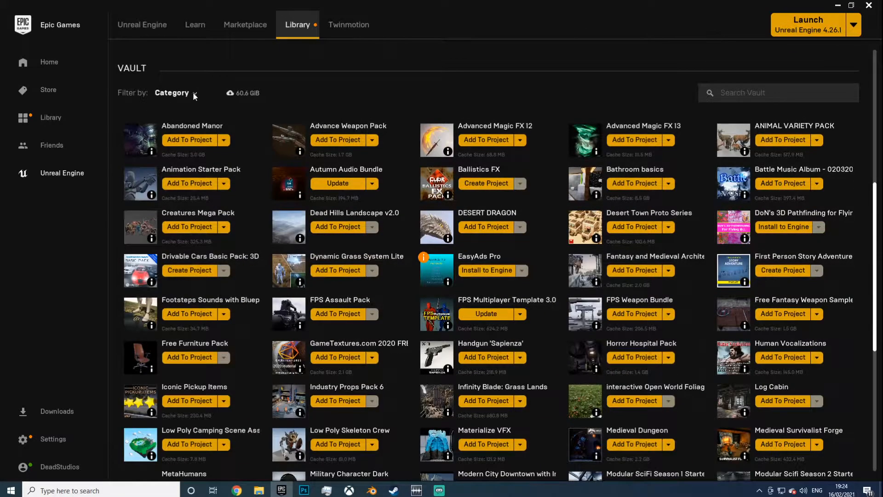
click(193, 92)
click(180, 123)
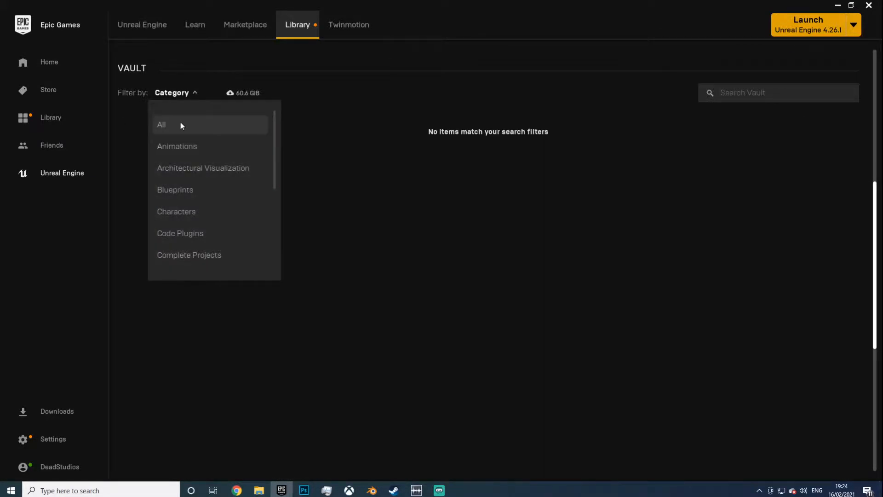
click(181, 122)
Create a project named MetaHumans2 from the MetaHumans item in the Vault, keeping the suggested folder
scroll(206, 168, down, 3)
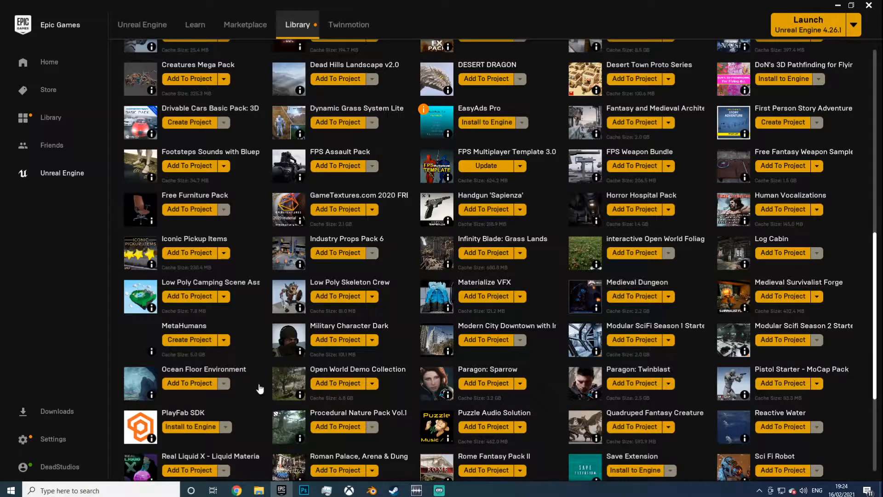
click(186, 340)
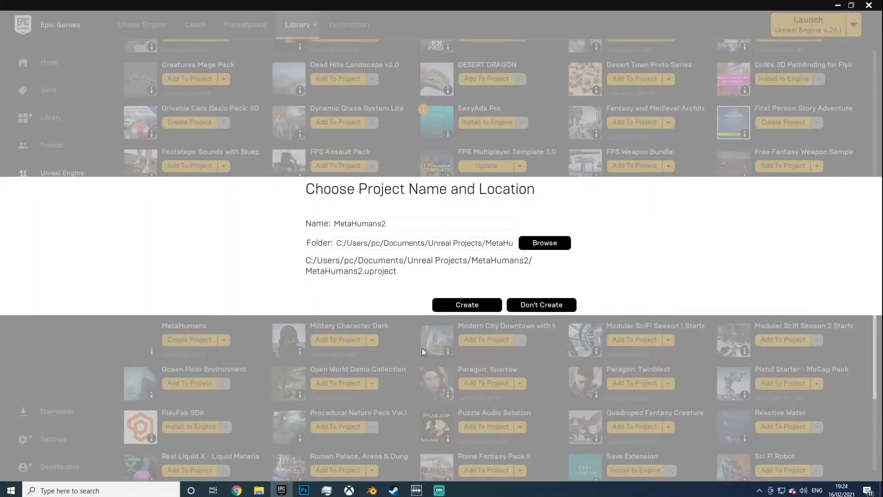
click(468, 305)
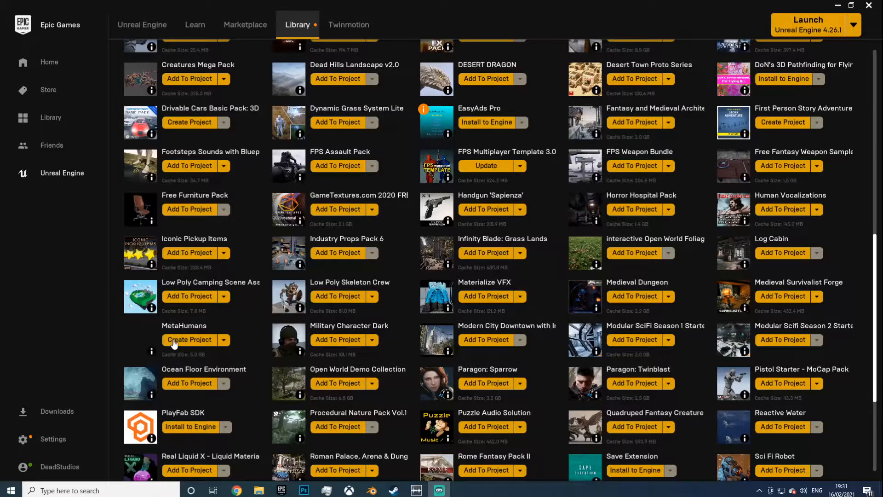
Open the MetaHumans2 project in Unreal Engine and show the frame rate in the viewport
scroll(414, 285, up, 10)
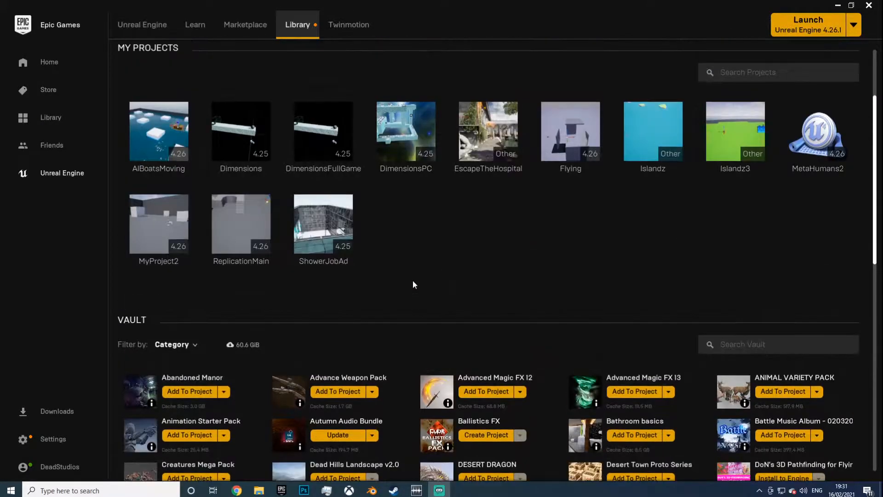
scroll(413, 284, up, 3)
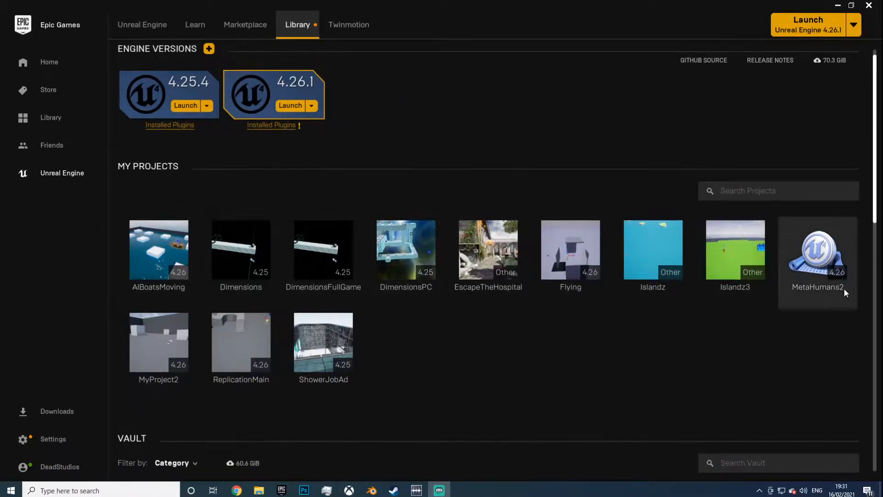
double_click(817, 261)
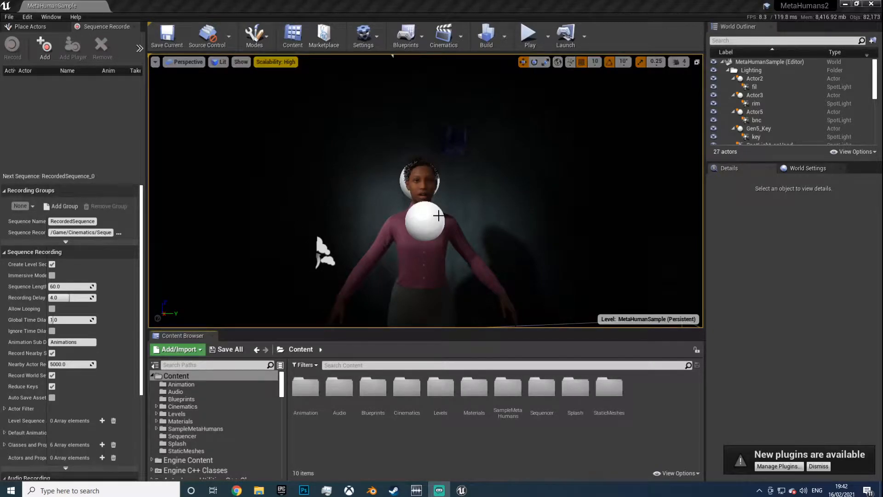
key(alt+p)
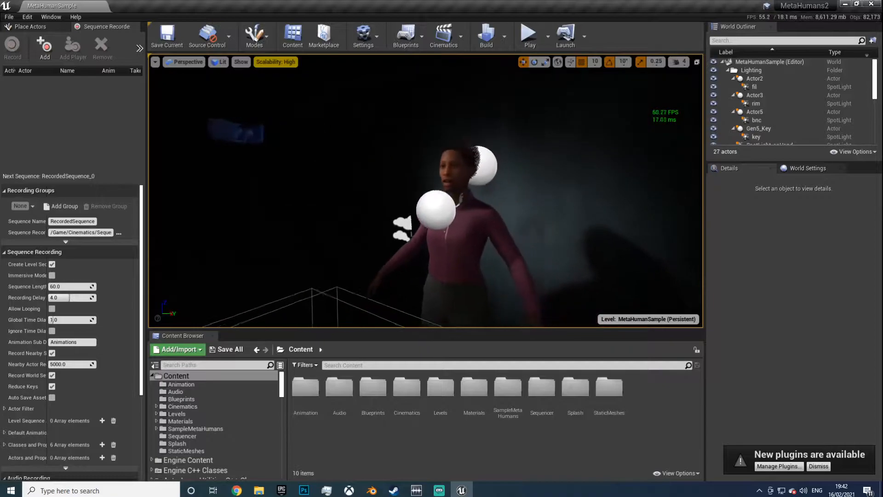
right_drag(533, 237, 539, 237)
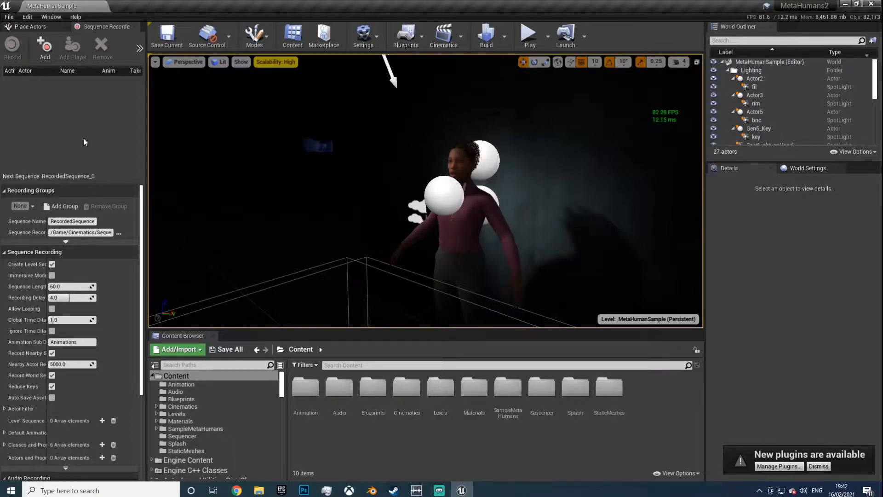
Create a new level from the Default template
click(8, 18)
click(25, 34)
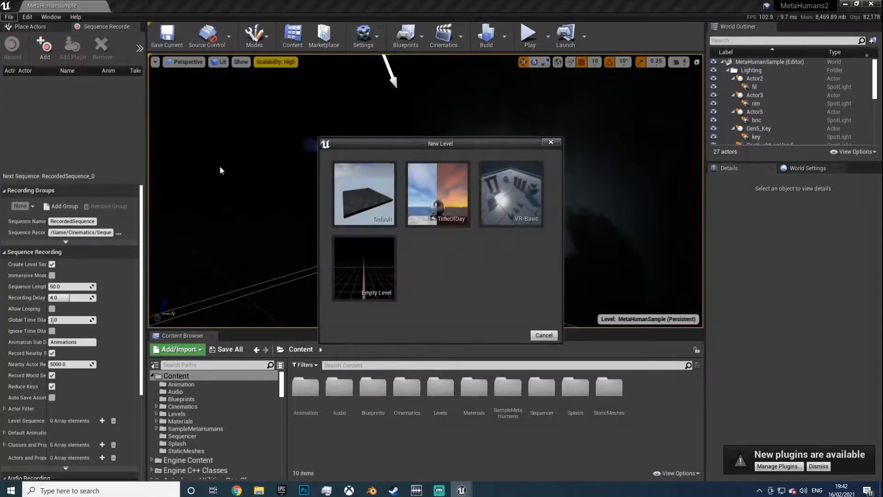
key(Escape)
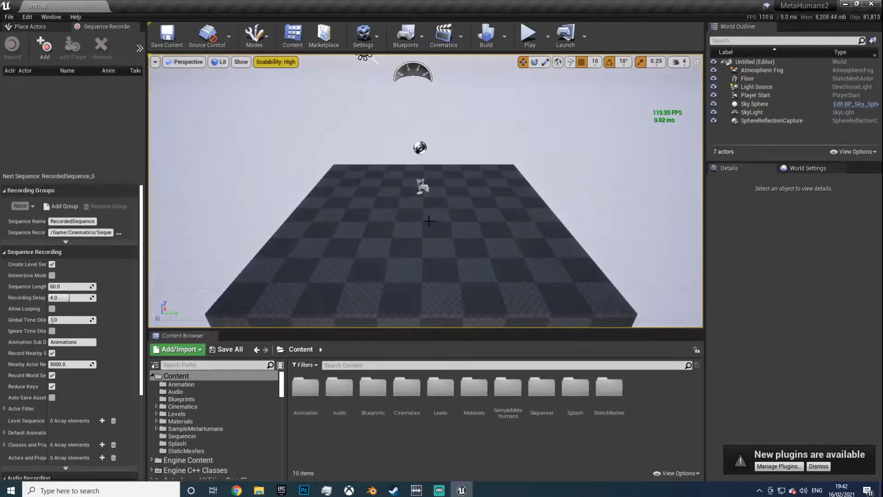
Delete the Player Start and the sphere reflection capture from the level
click(419, 189)
key(Delete)
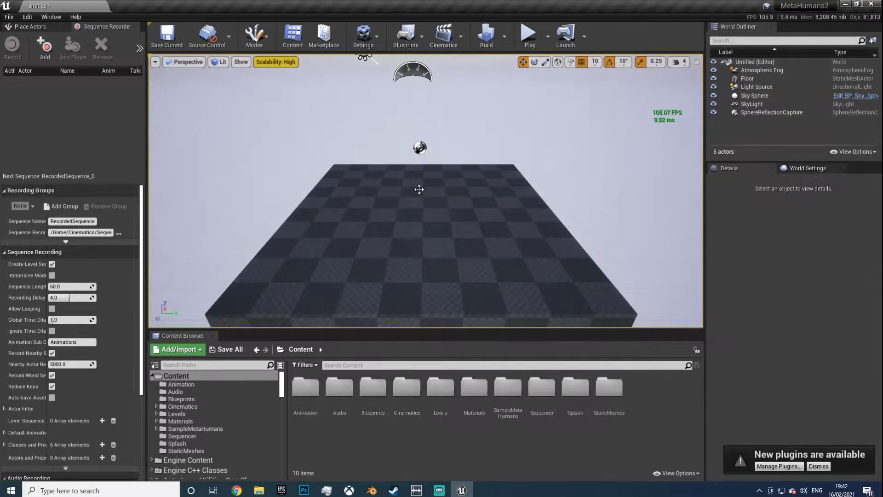
click(418, 146)
key(Delete)
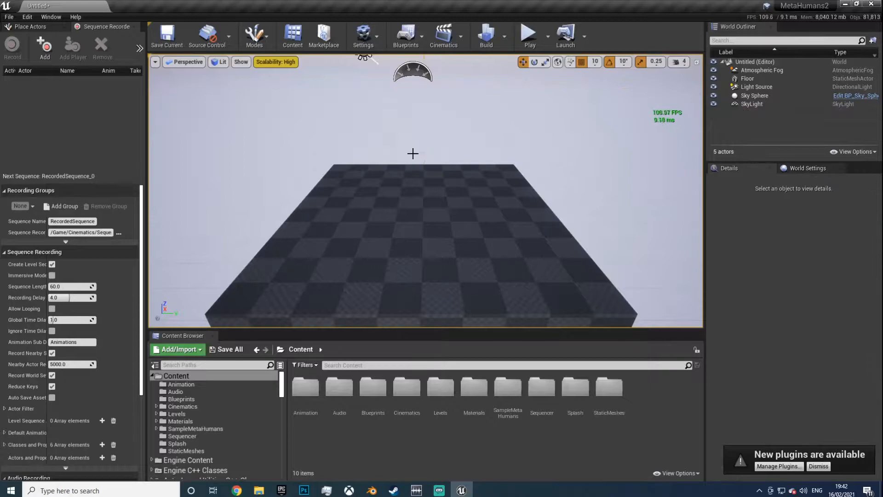
Set the mobility of both the SkyLight and the Light Source to Movable
click(413, 72)
click(854, 299)
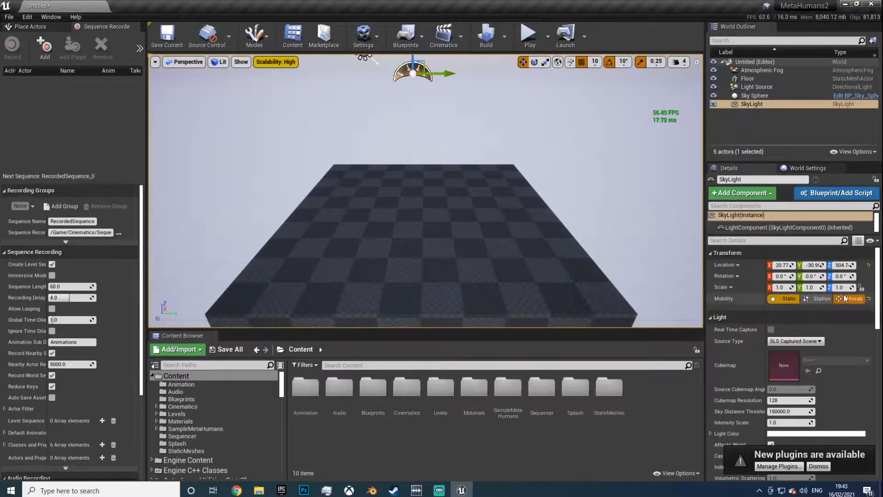
key(f)
click(393, 175)
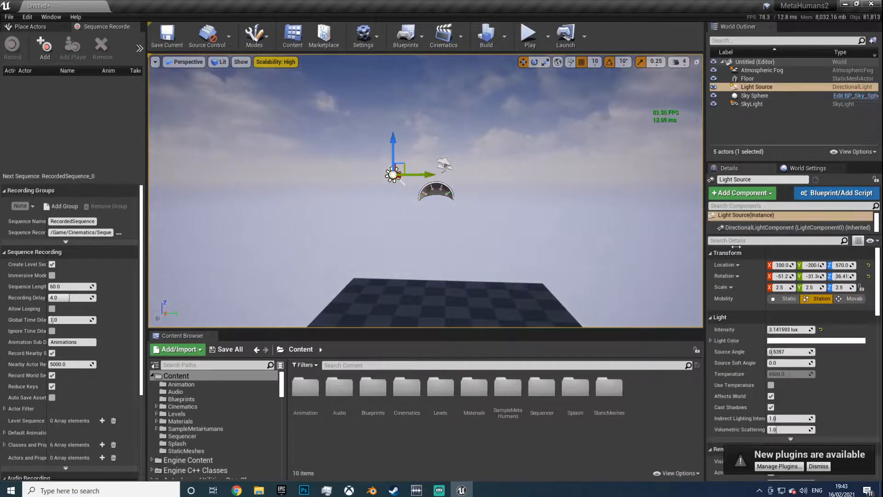
scroll(455, 169, up, 3)
scroll(467, 184, down, 2)
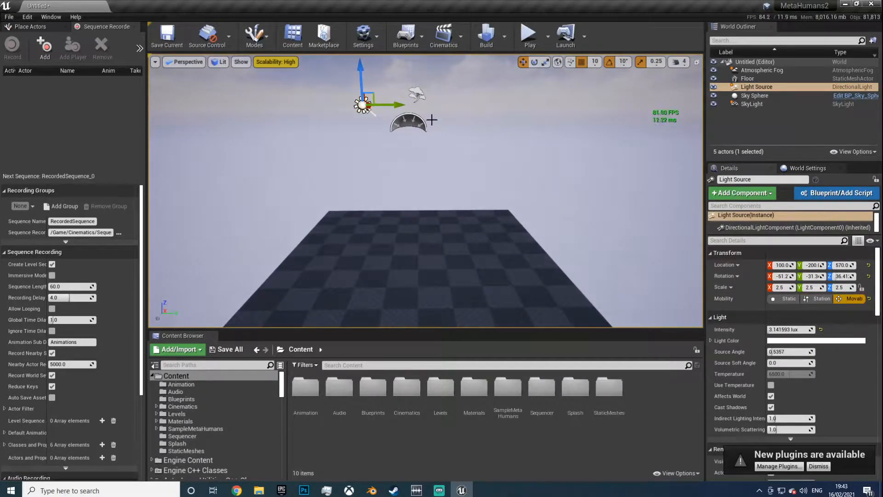
click(415, 122)
right_drag(408, 224, 404, 254)
Search the placeable actors for "Meta" and place BP_metahuman_004 on the level's floor
click(28, 26)
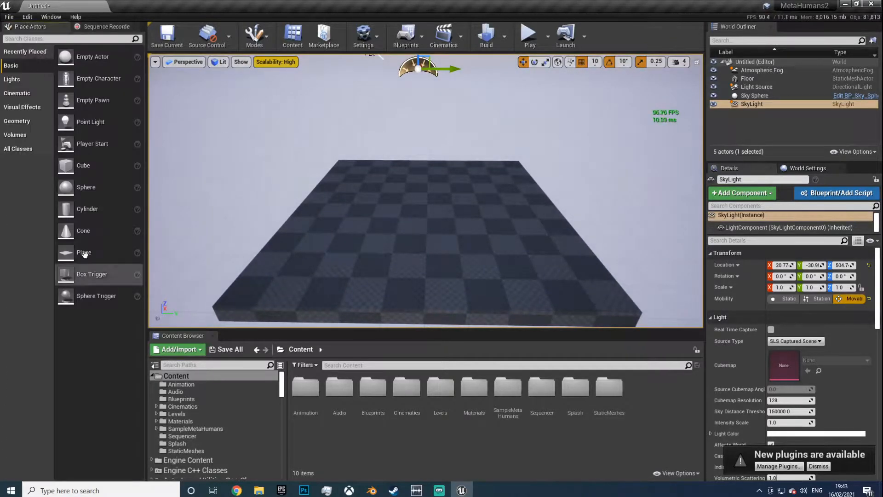
click(32, 39)
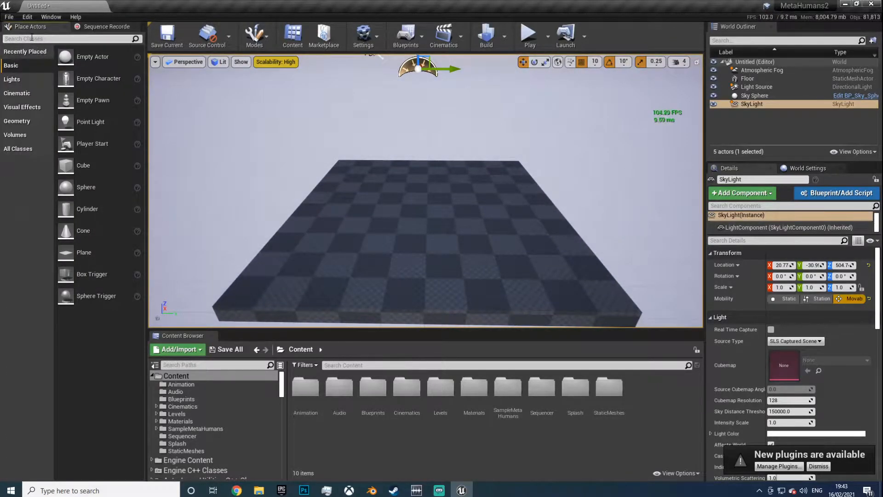
text(Mete)
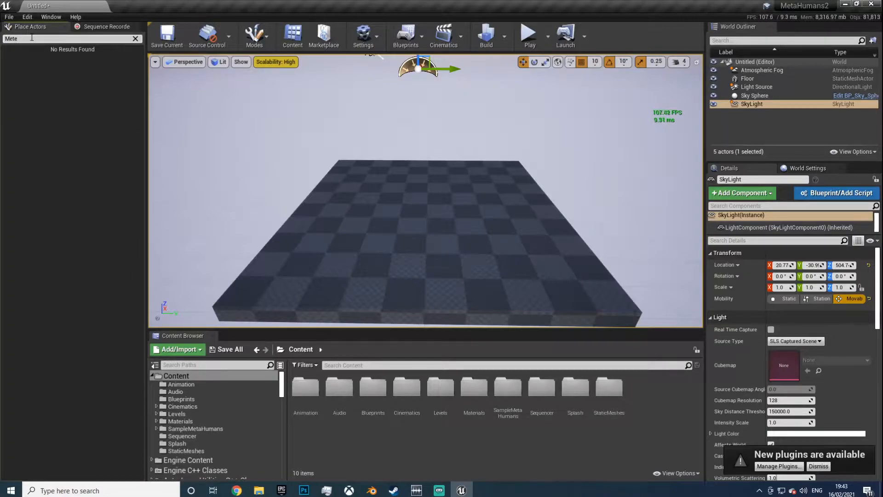
key(BackSpace)
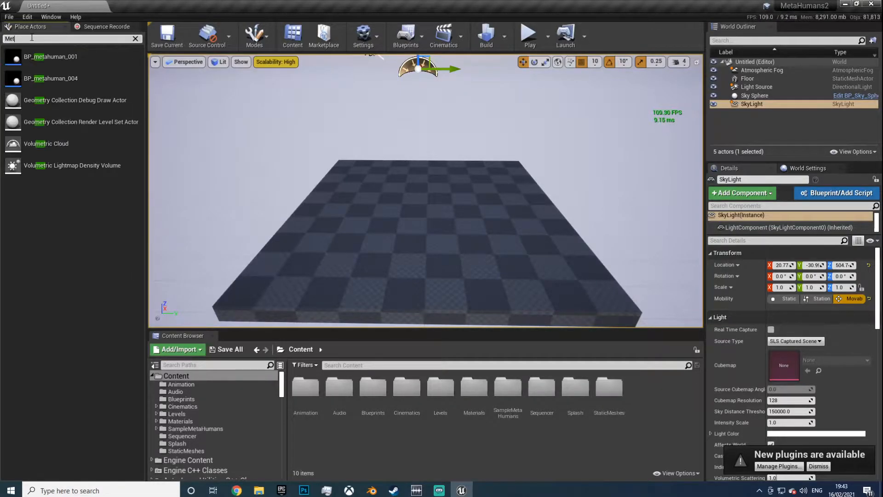
text(a)
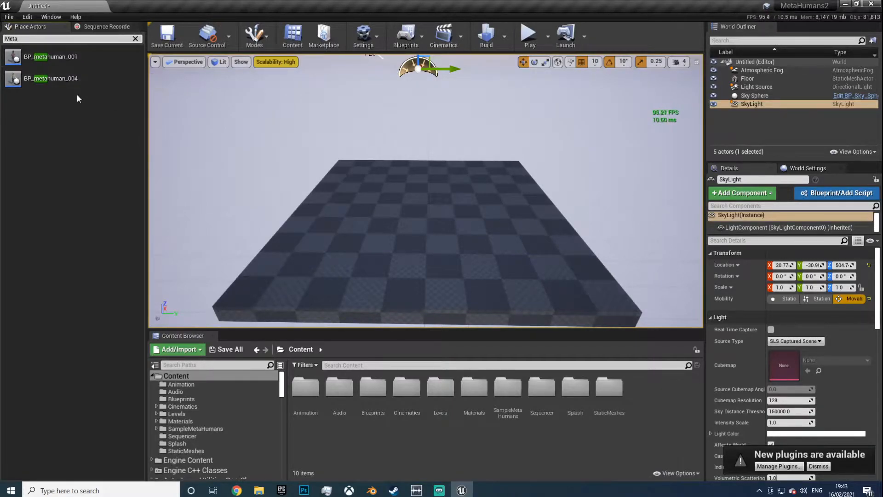
drag(50, 79, 411, 224)
Examine the placed metahuman's face and hair up close from the front and the side
right_drag(411, 224, 271, 230)
key(w)
key(d)
key(d)
key(w)
right_drag(545, 230, 557, 215)
key(w)
key(w)
key(e)
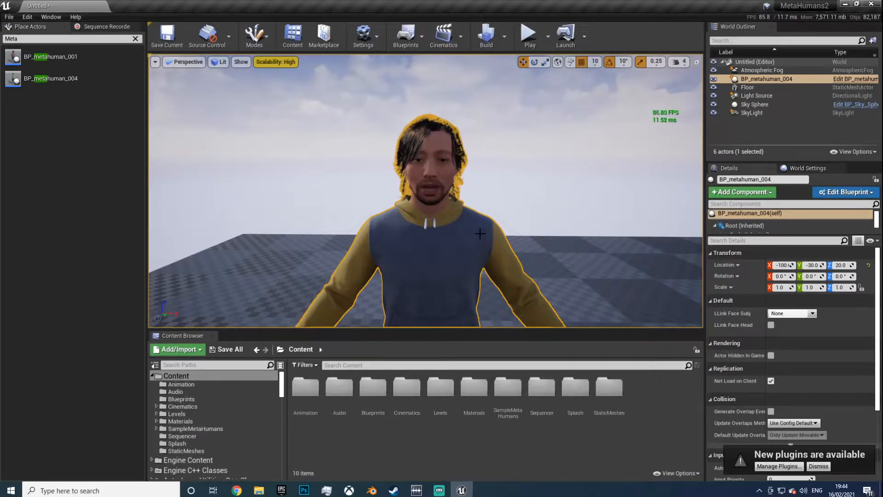
mouse_move(519, 205)
right_down()
mouse_move(504, 206)
mouse_move(514, 204)
right_up()
key(d)
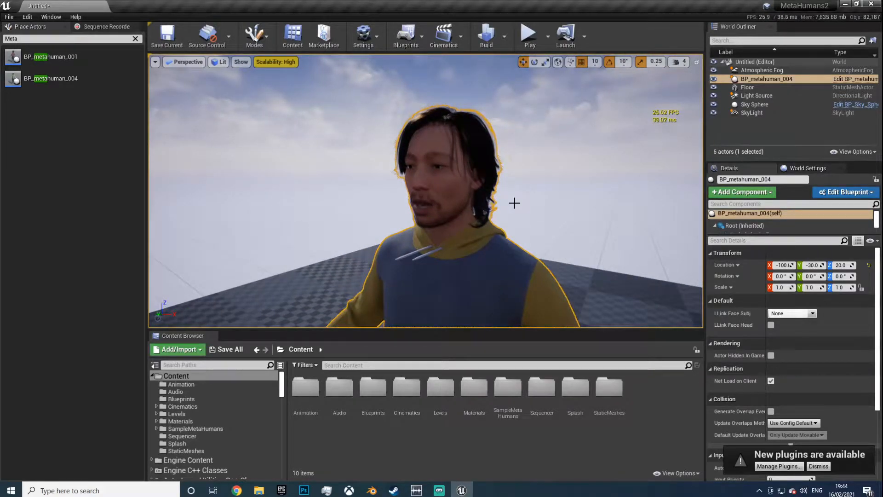
key(w)
right_drag(533, 194, 542, 197)
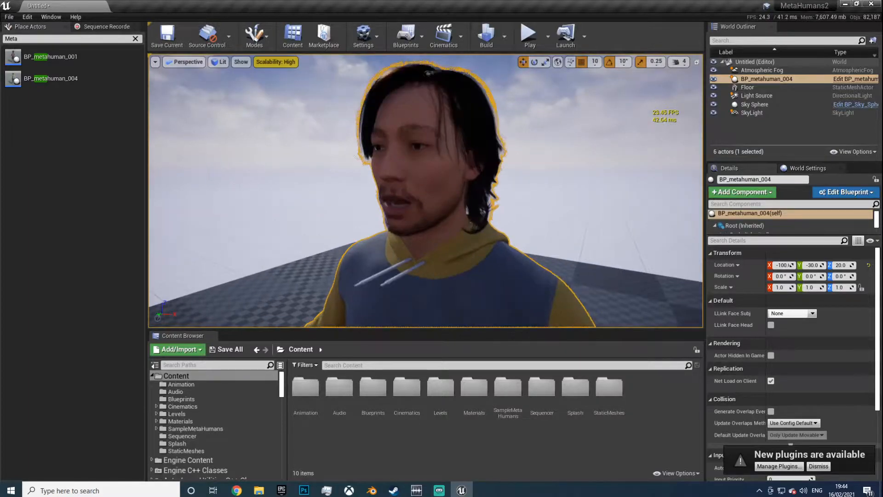
right_drag(447, 166, 441, 167)
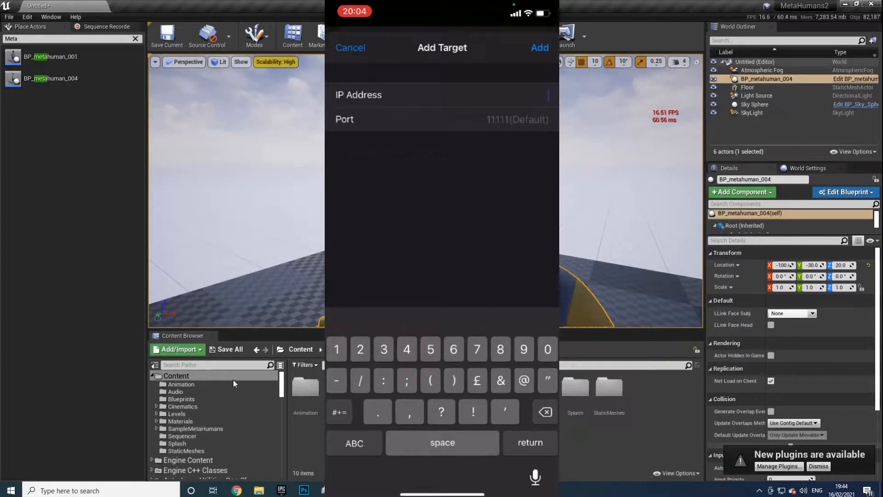
Look up the computer's IP address by running Ipconfig in Command Prompt, and close Command Prompt
click(176, 491)
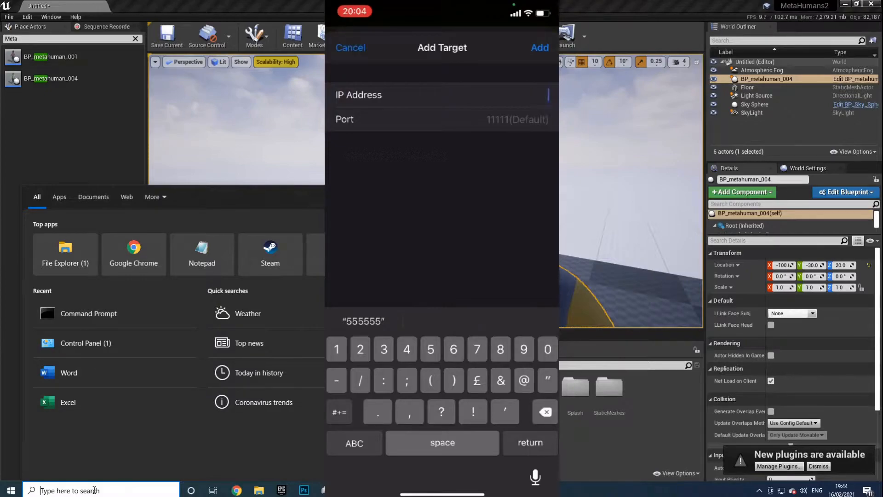
text(IP)
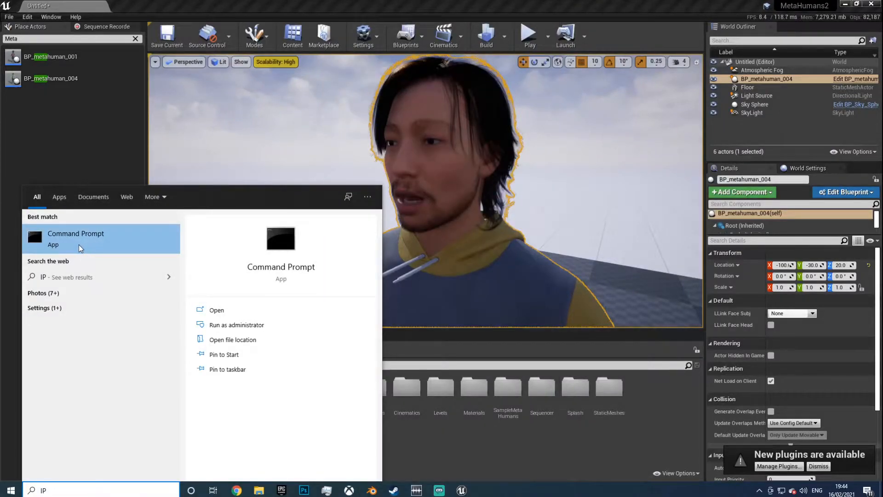
click(85, 247)
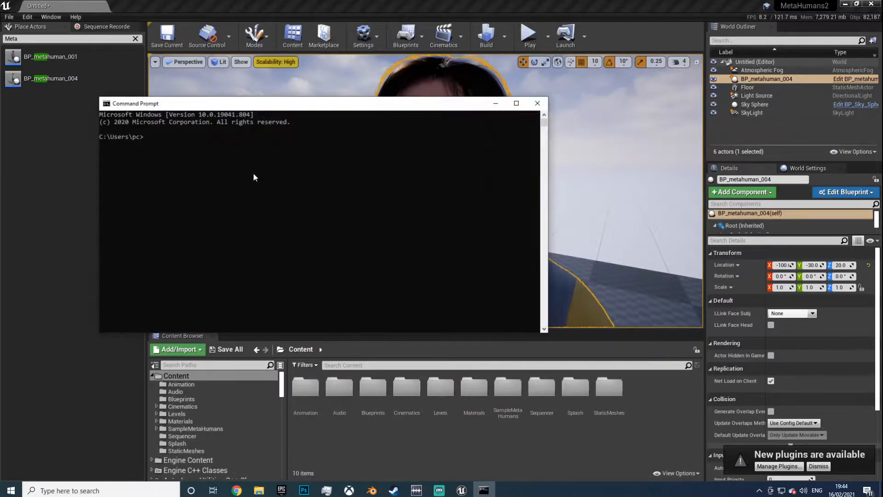
text(Ipconfig)
click(538, 104)
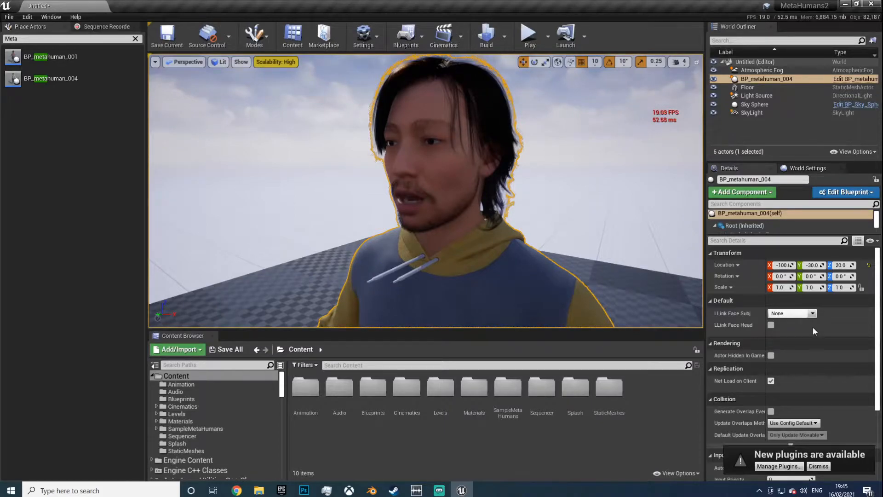
Set the metahuman's LLink Face Subj to iPhone
click(812, 313)
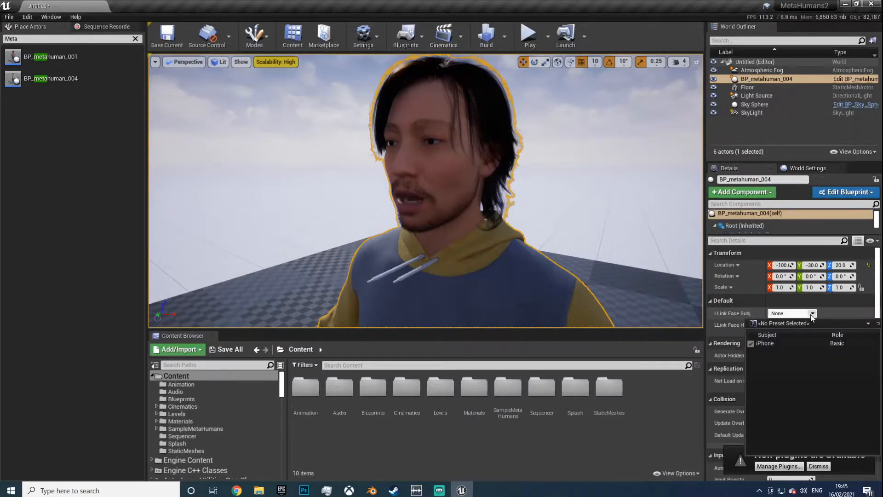
click(785, 344)
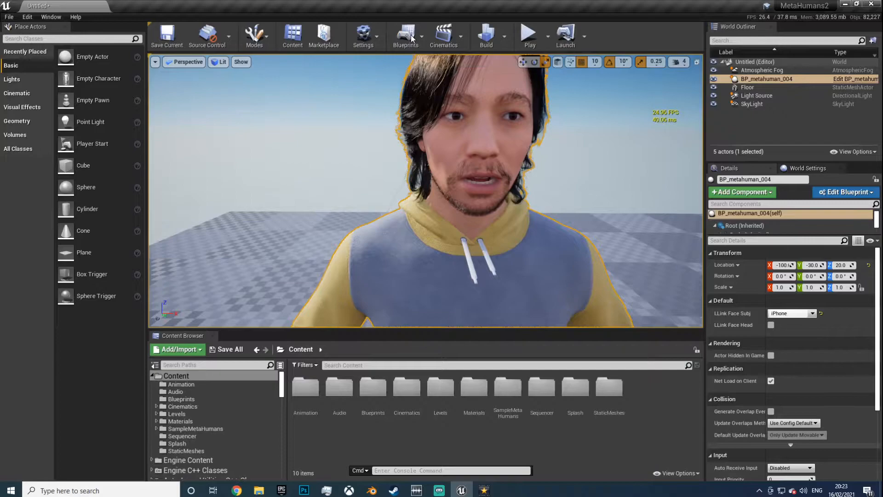
Lower the engine scalability quality preset to Medium
click(372, 39)
mouse_move(397, 166)
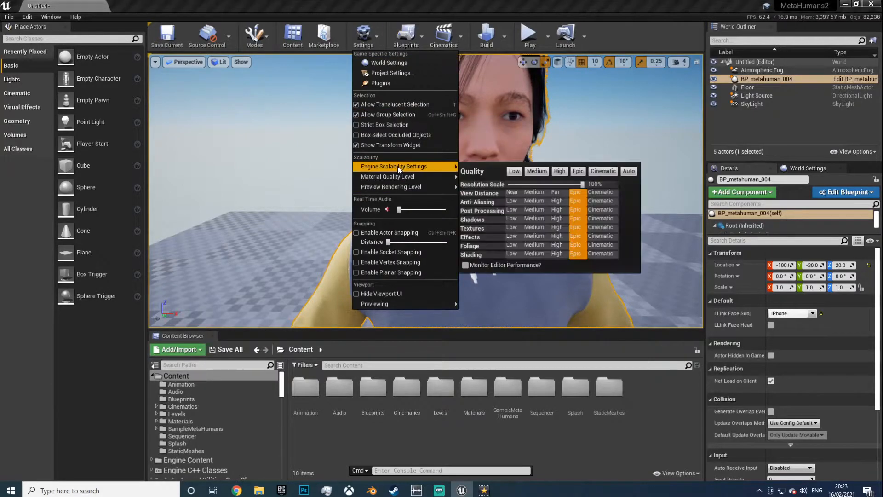
click(537, 173)
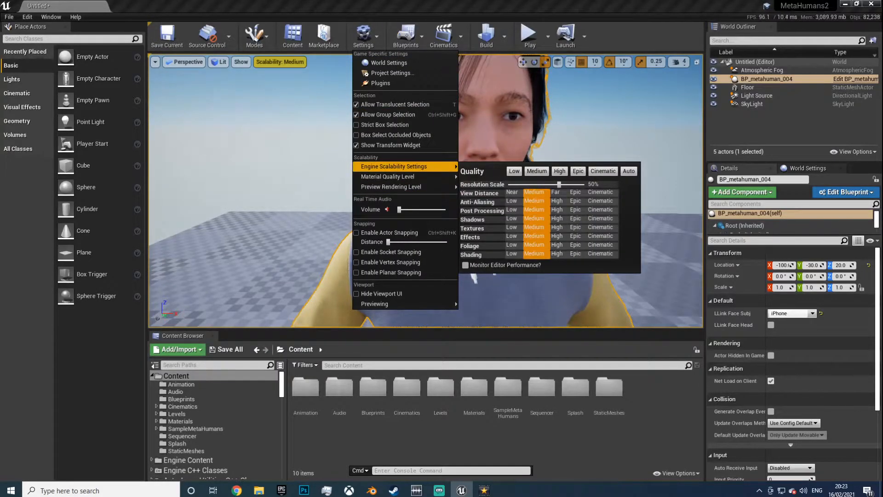
click(551, 97)
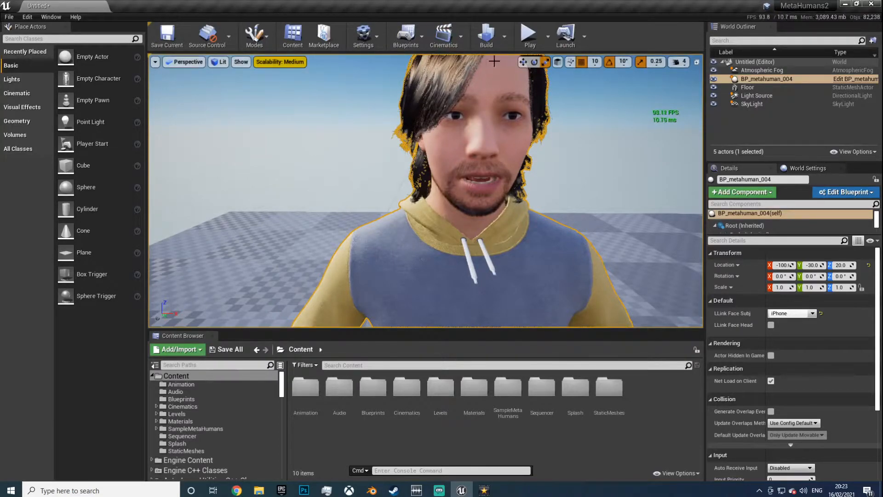
Play the level to check the metahuman's live facial capture from near and farther away, and end the play session
click(529, 40)
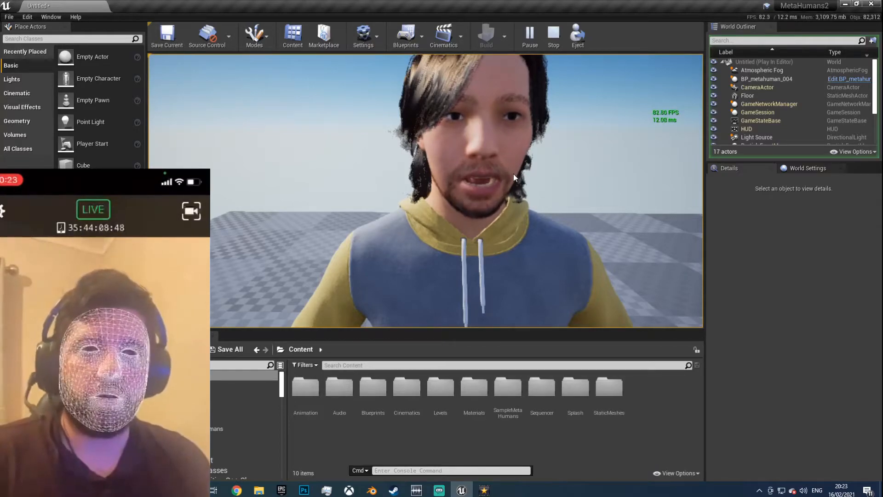
click(509, 208)
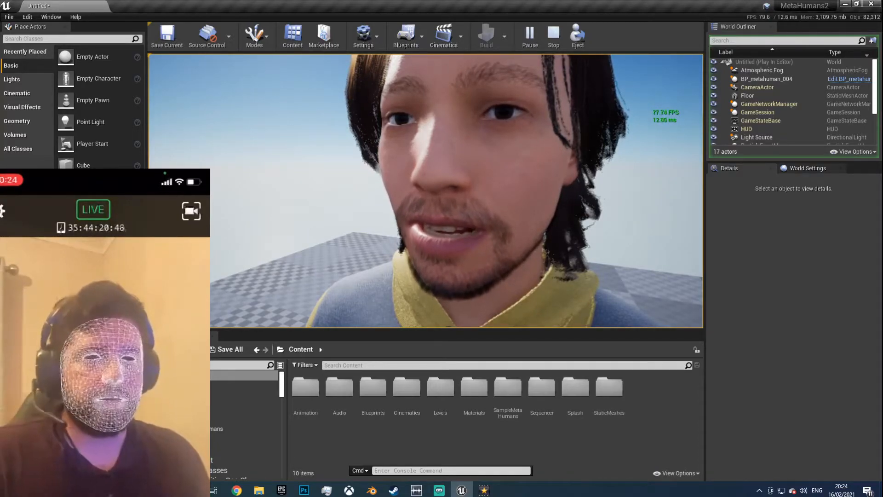
key(s)
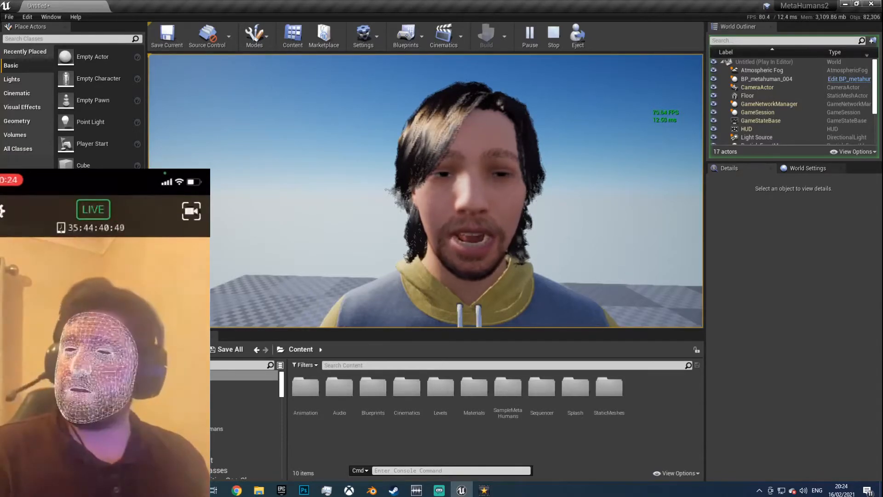
key(Escape)
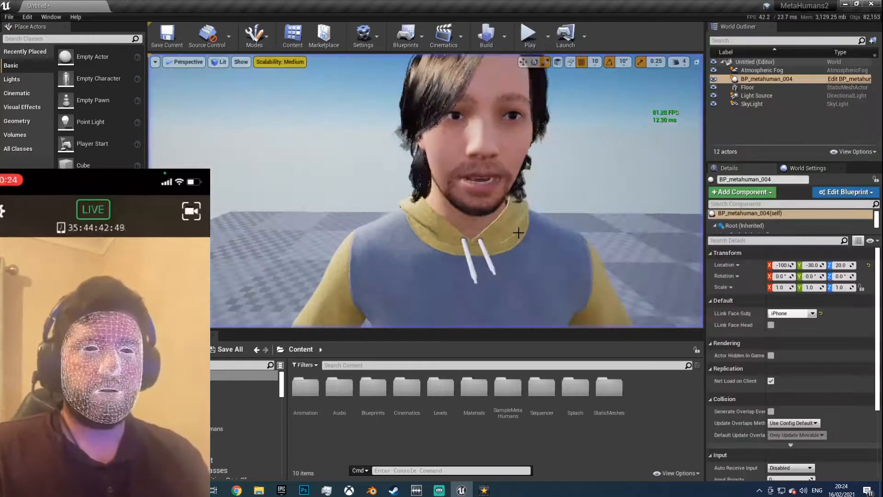
Enable LLink Face Head on the metahuman and test its head movement in a play session
click(771, 325)
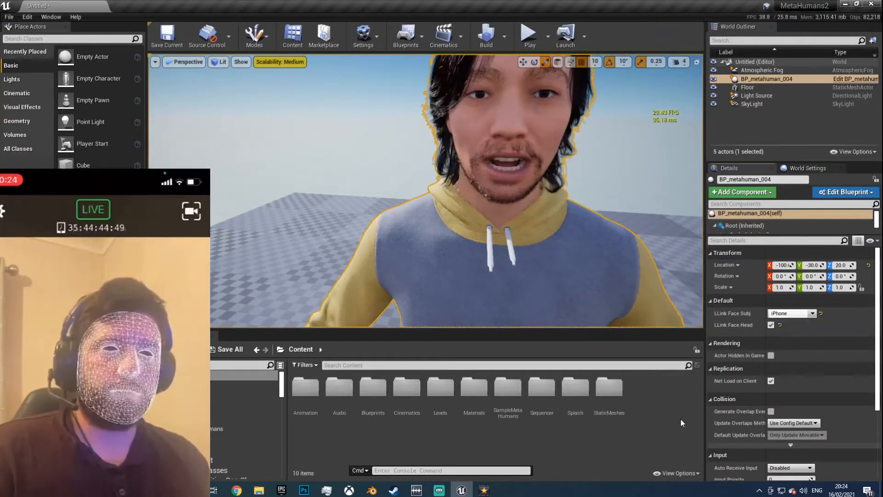
click(527, 34)
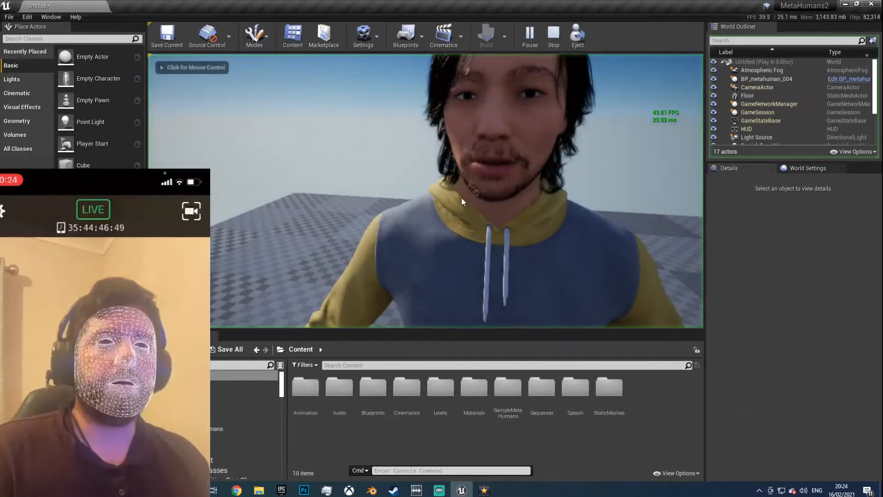
click(446, 197)
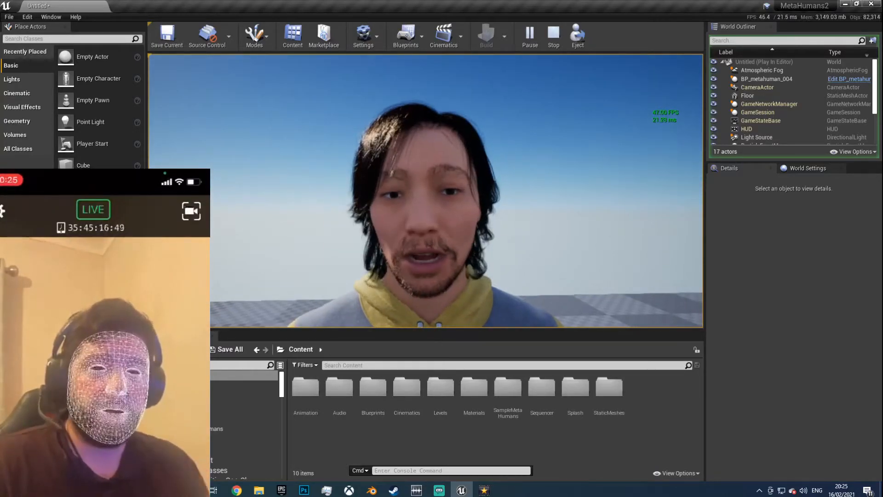
key(shift+F1)
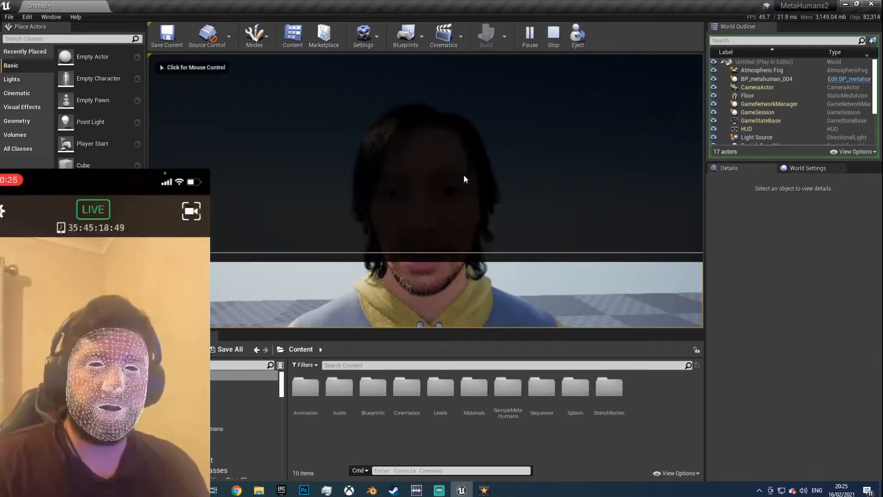
key(Escape)
click(467, 173)
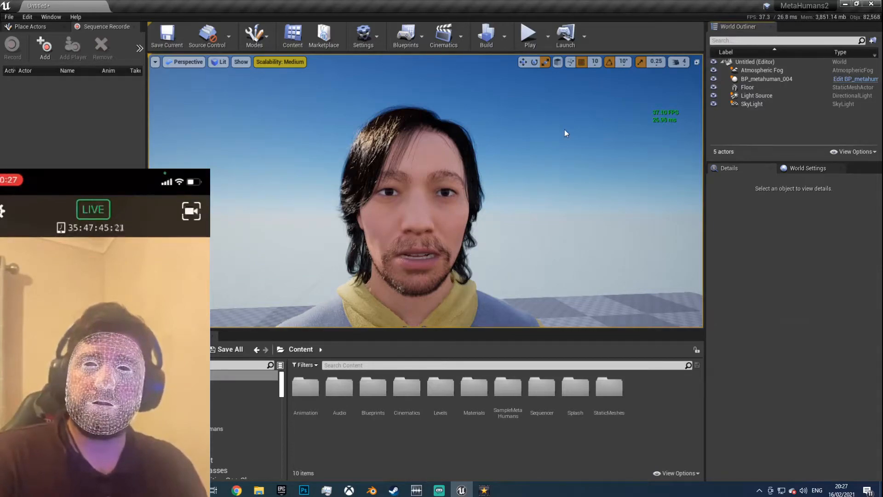
Close the Sequence Recorder and open it again
click(35, 28)
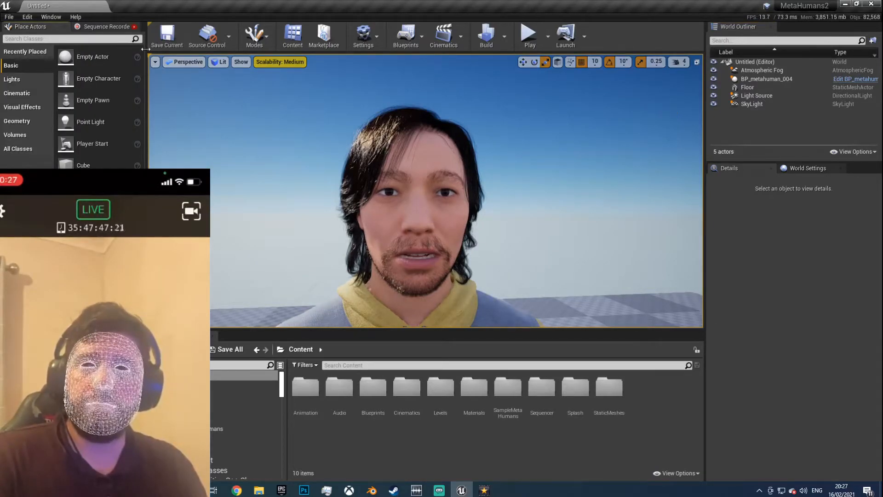
click(134, 26)
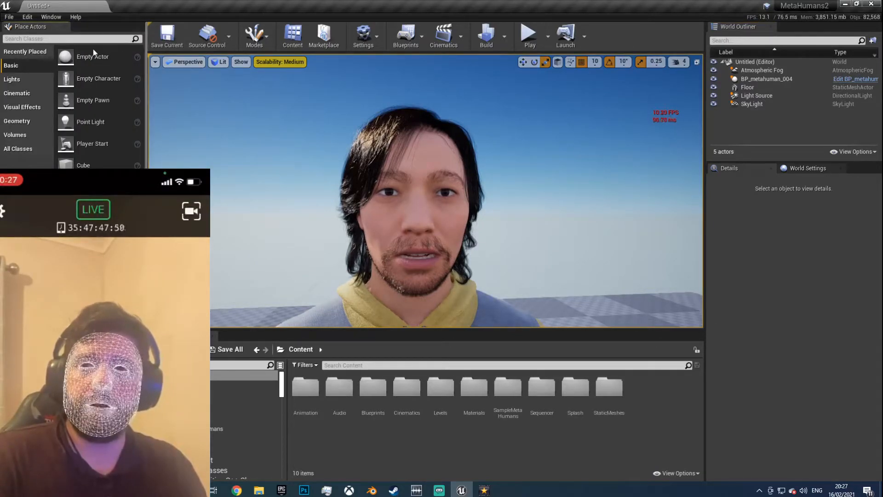
click(53, 18)
mouse_move(74, 35)
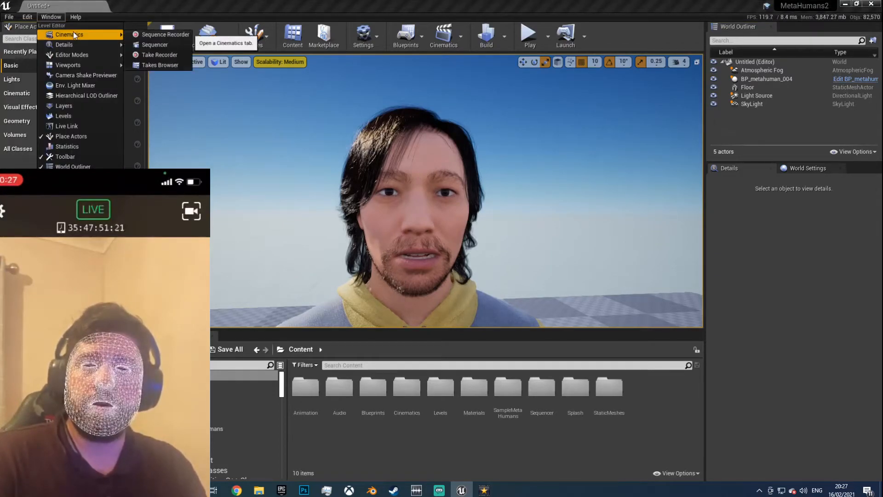
click(137, 34)
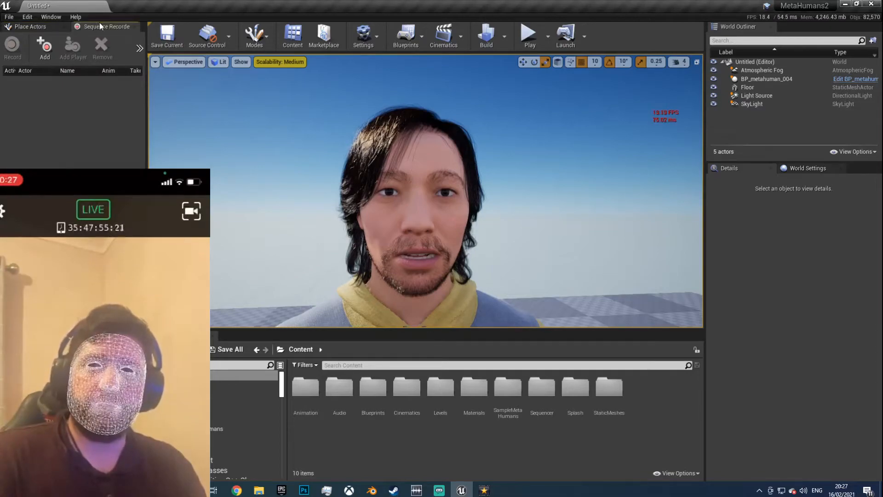
mouse_move(100, 29)
mouse_down()
mouse_move(359, 167)
mouse_move(438, 178)
mouse_move(316, 157)
mouse_move(184, 105)
mouse_move(98, 30)
mouse_up()
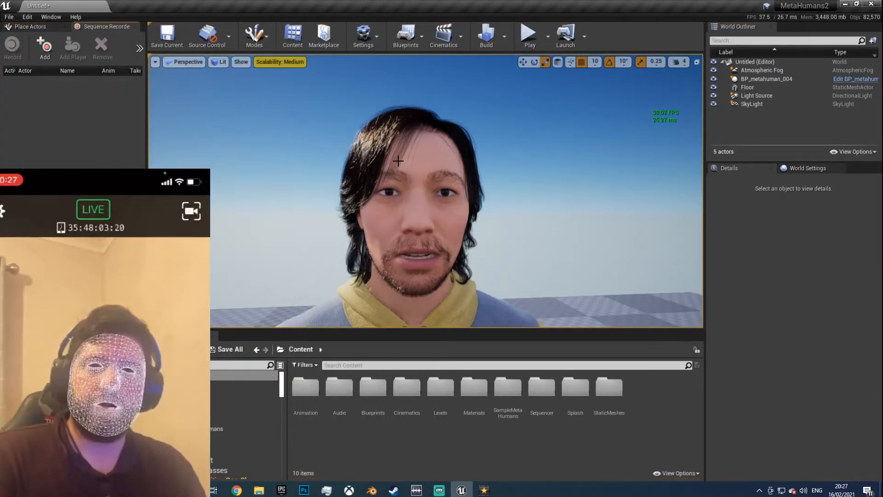
Add BP_metahuman_004 to the Sequence Recorder and record its live facial performance during a play session
click(370, 128)
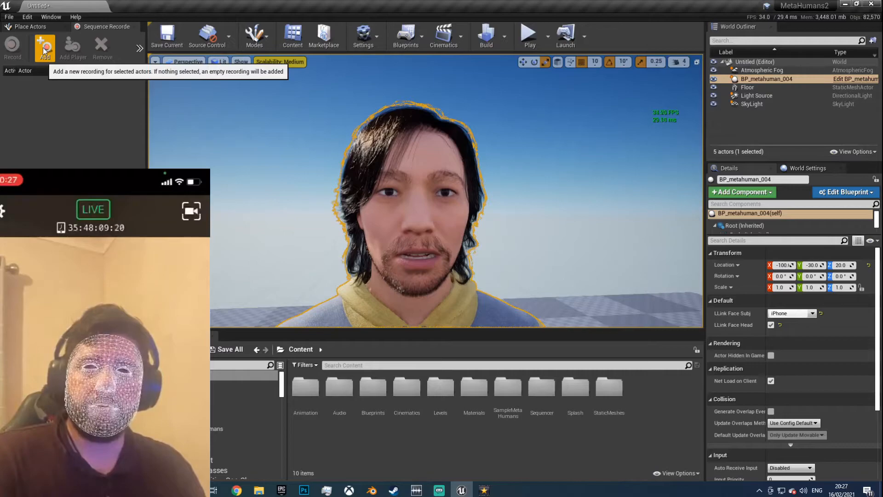
click(43, 48)
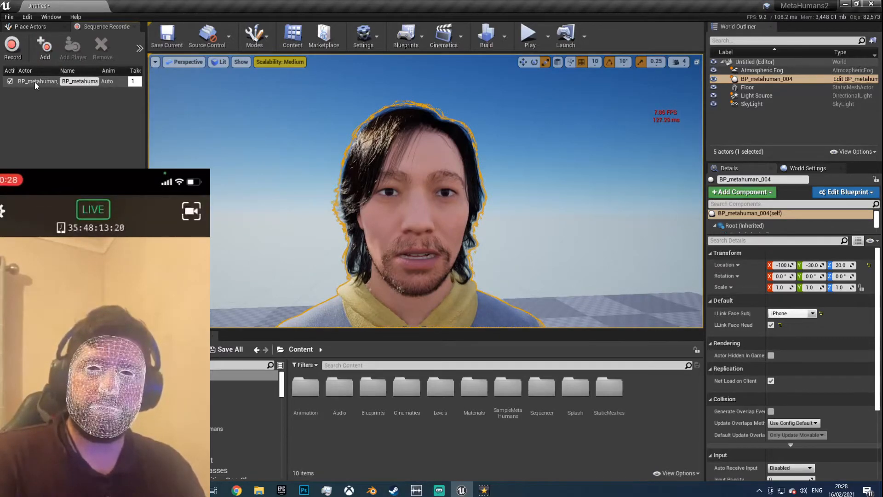
click(13, 46)
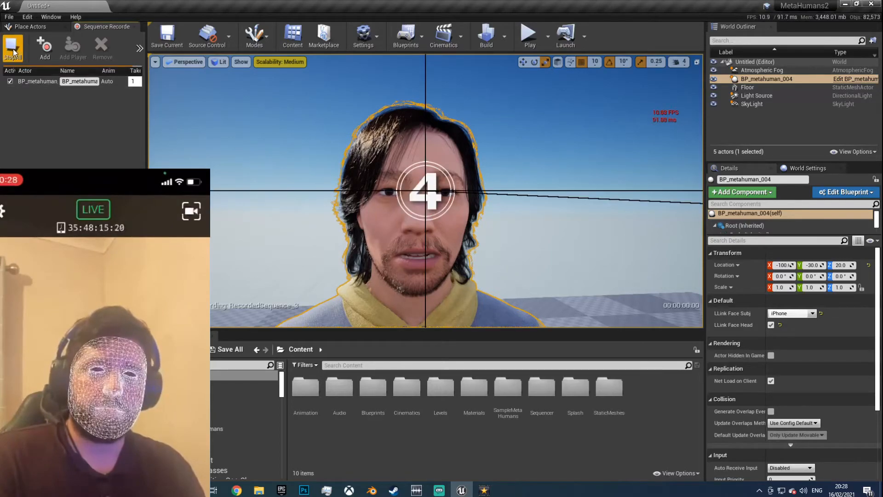
click(528, 36)
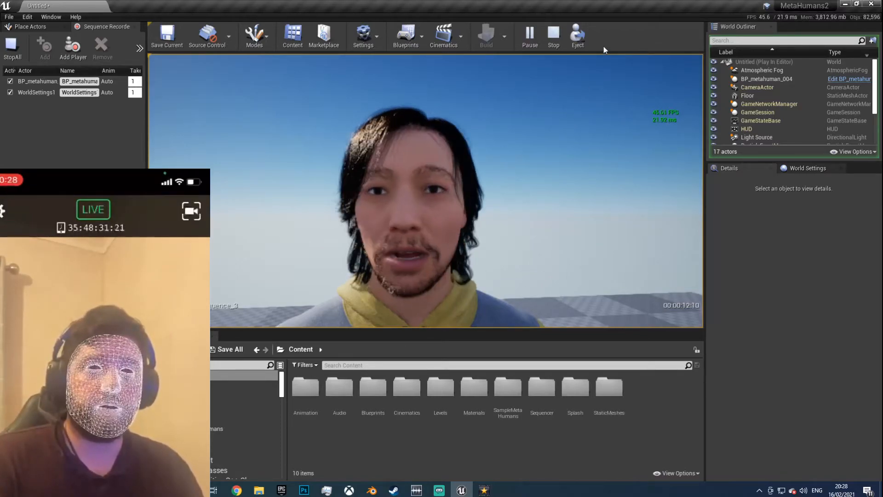
click(553, 37)
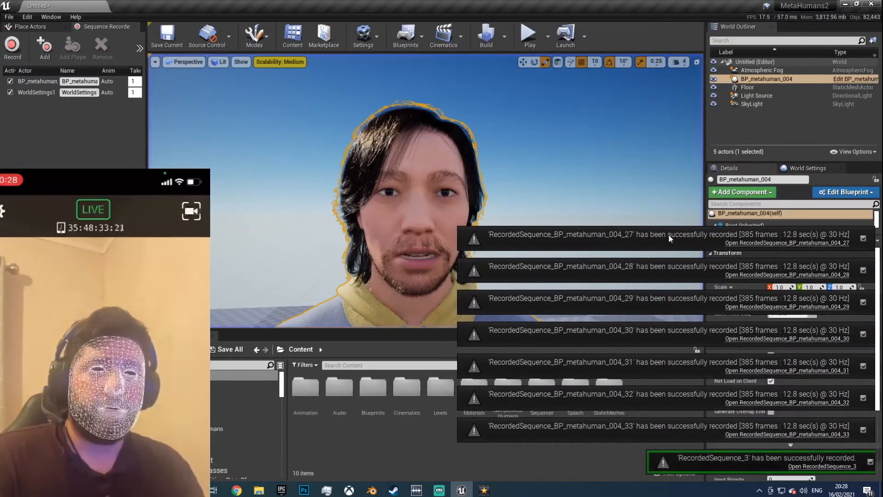
Open RecordedSequence_3 in Sequencer and keep Sequencer docked beside the Sequence Recorder
click(810, 467)
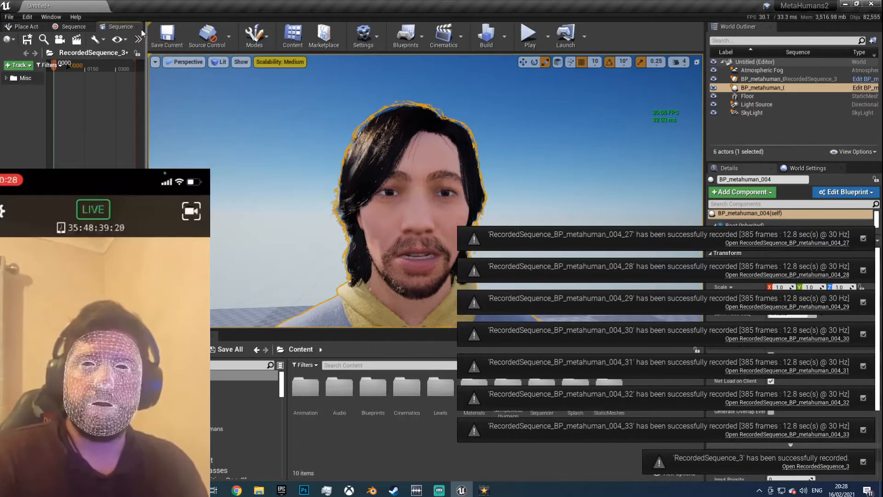
drag(122, 27, 291, 158)
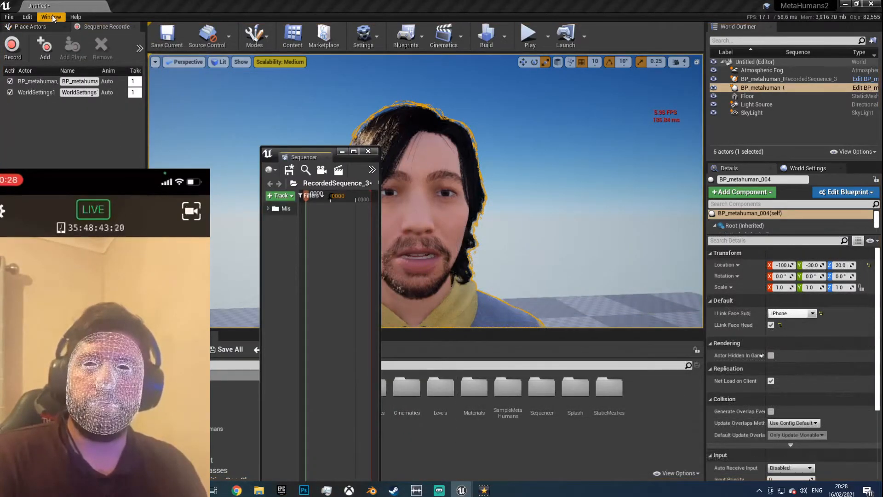
click(52, 16)
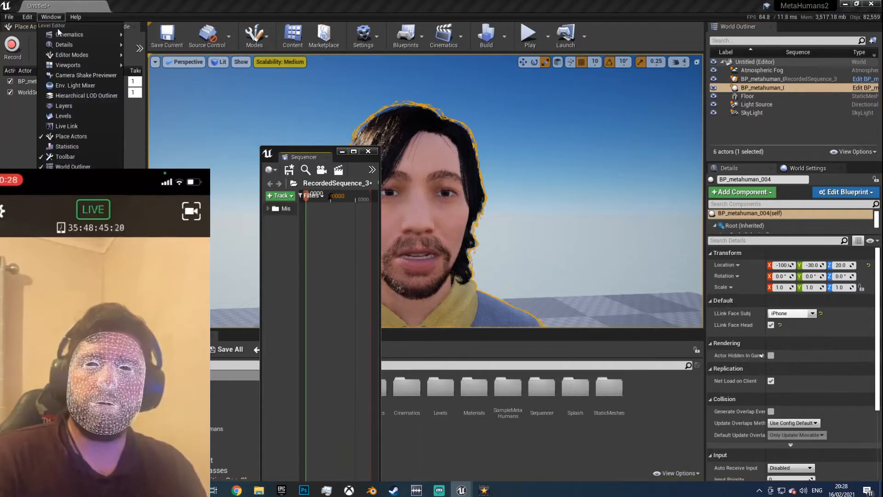
mouse_move(60, 34)
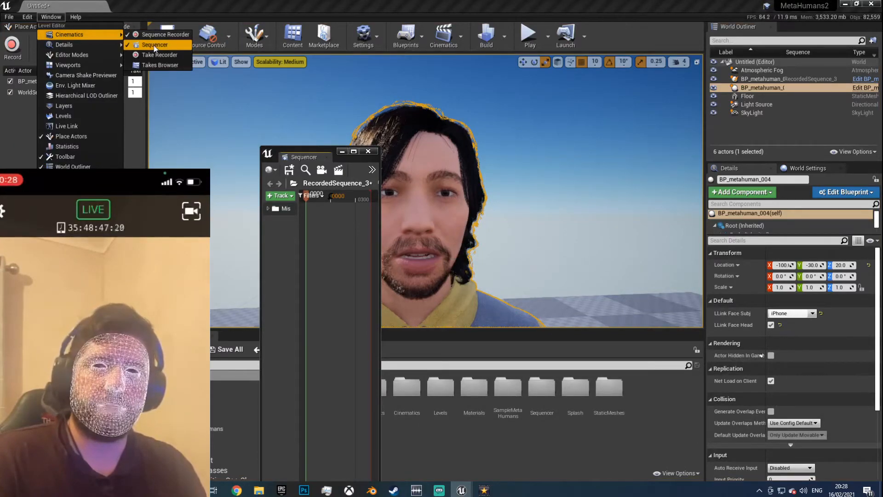
drag(307, 159, 118, 29)
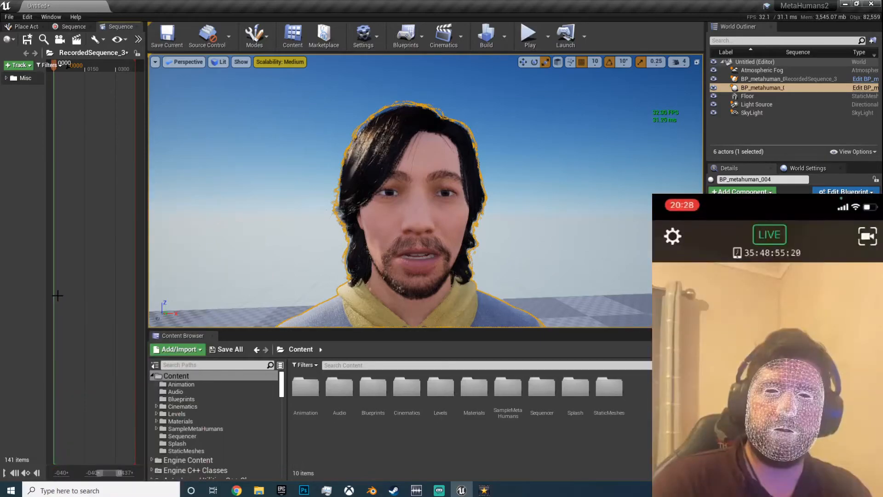
Deselect the metahuman and widen Sequencer's track list to make room for the forward playback controls
click(39, 355)
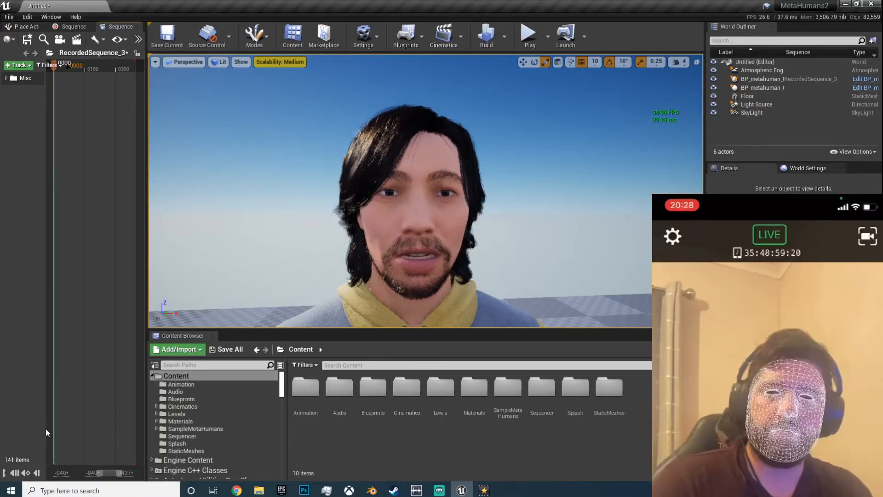
drag(44, 428, 90, 427)
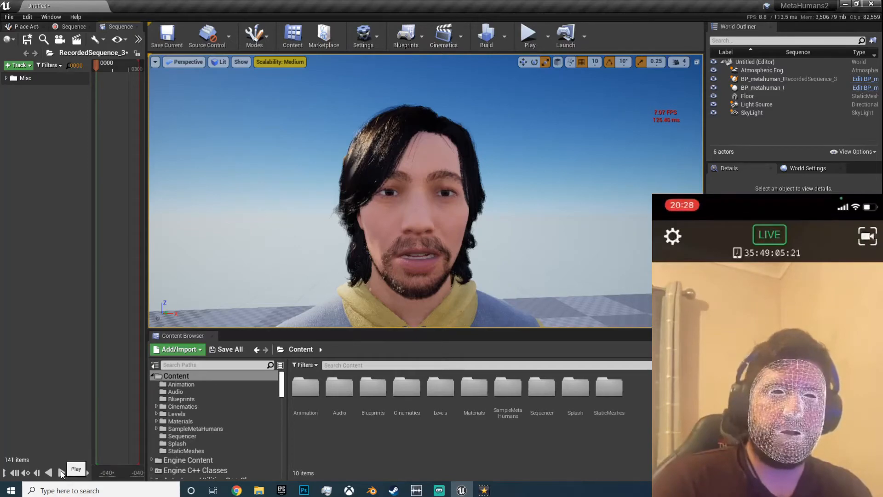
Play RecordedSequence_3 in Sequencer with its recorded metahuman selected and the original BP_metahuman_004 hidden in the level
click(61, 473)
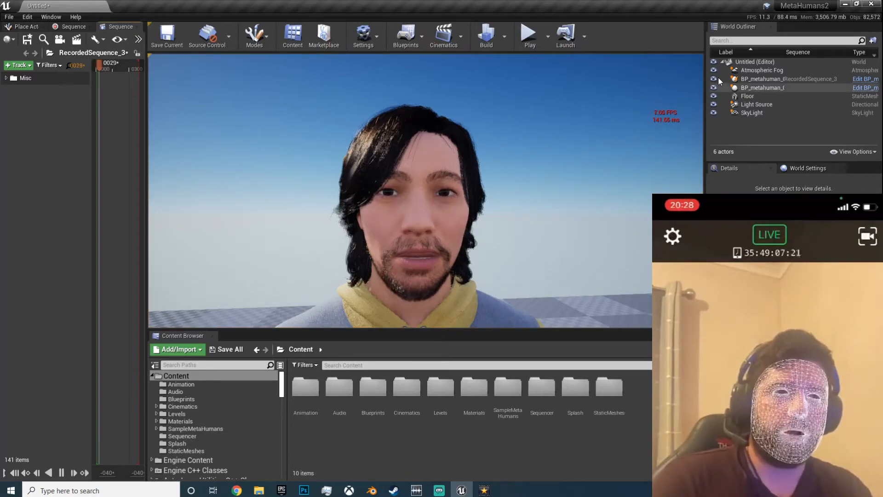
click(760, 80)
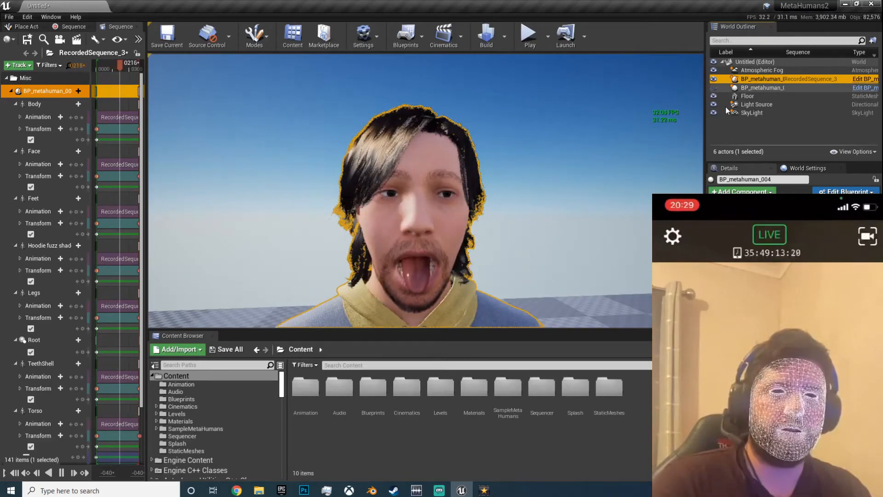
click(713, 88)
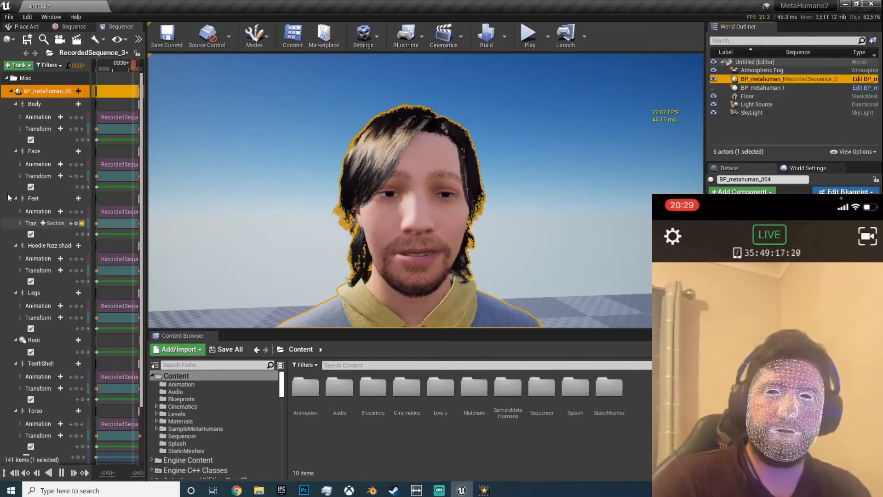
click(117, 39)
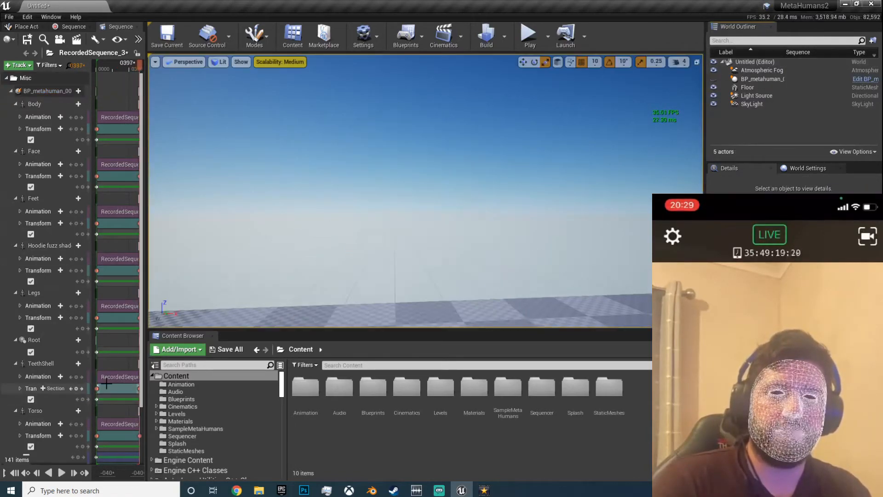
Try Sequencer docked above the viewport, and close both Sequencer and the Sequence Recorder
drag(120, 27, 274, 95)
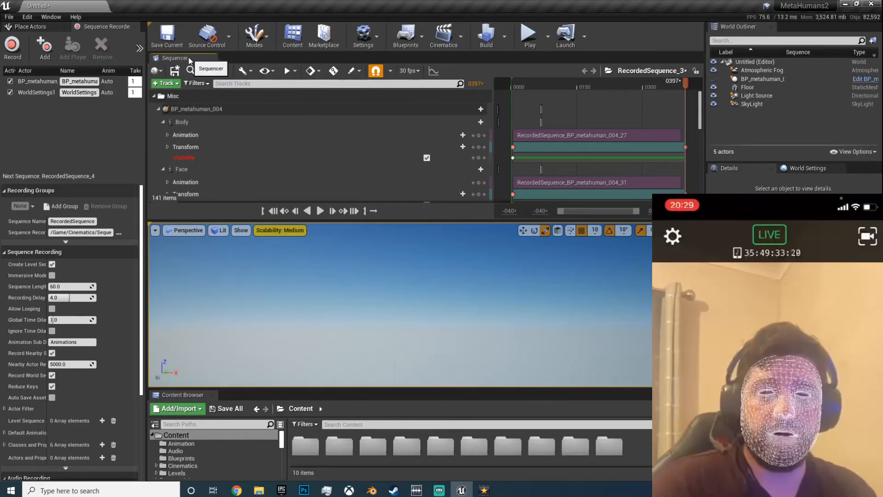
drag(185, 58, 102, 28)
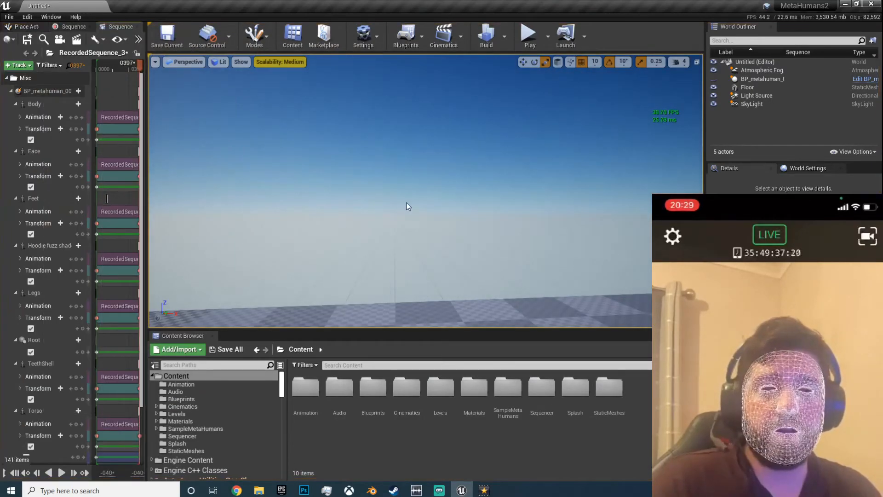
click(137, 26)
click(134, 27)
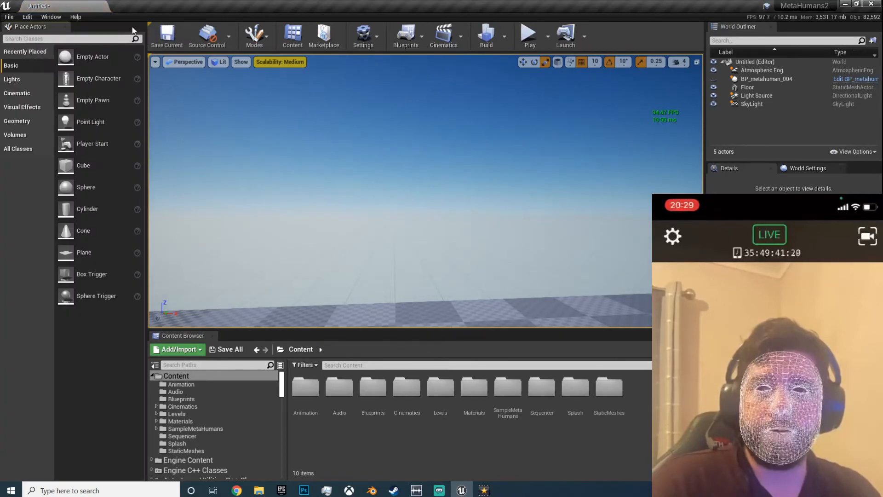